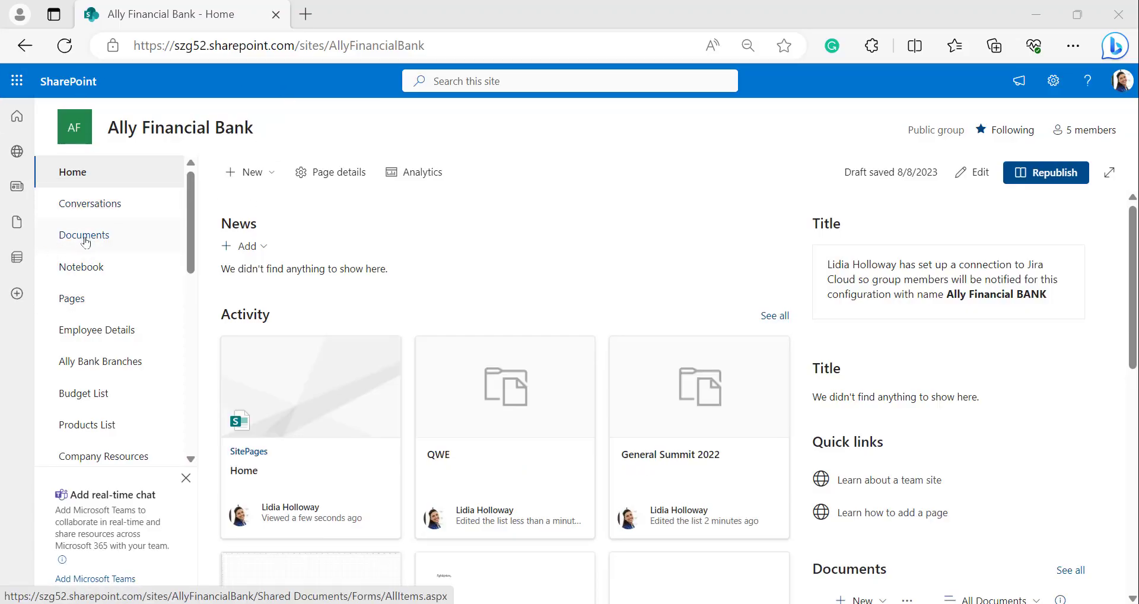
Open the Documents library from the Ally Financial Bank site's left navigation
click(85, 240)
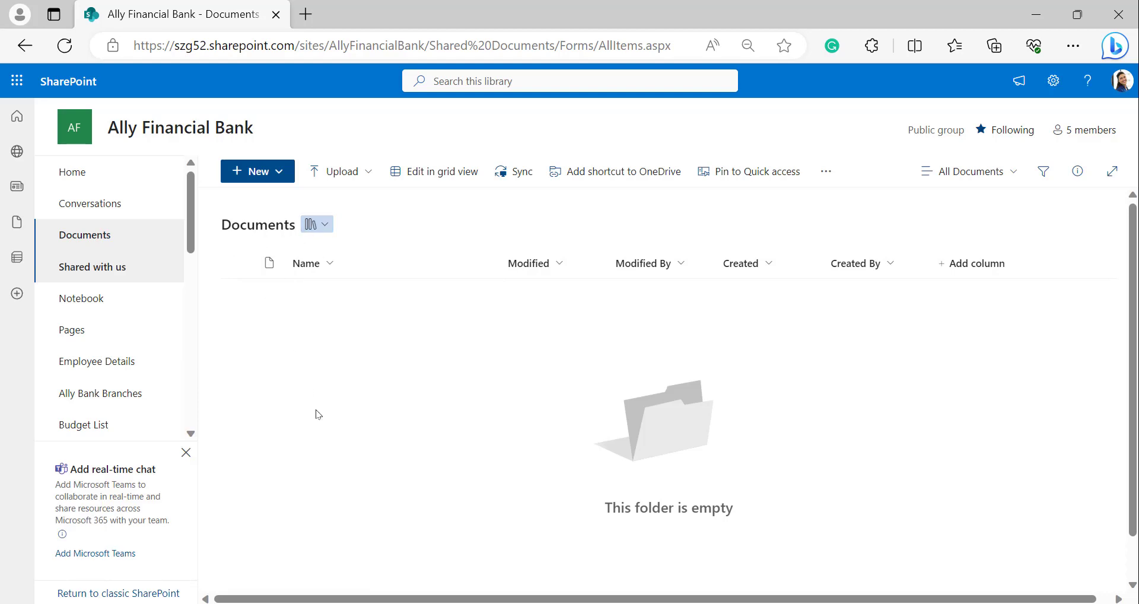
key(XF86MonBrightnessDown)
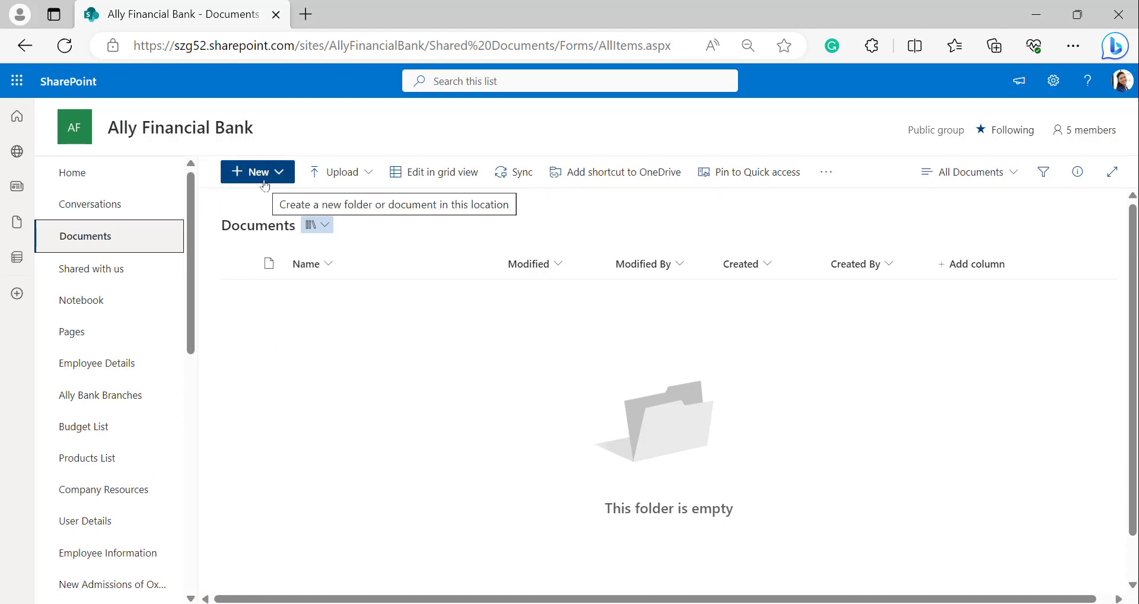
click(85, 431)
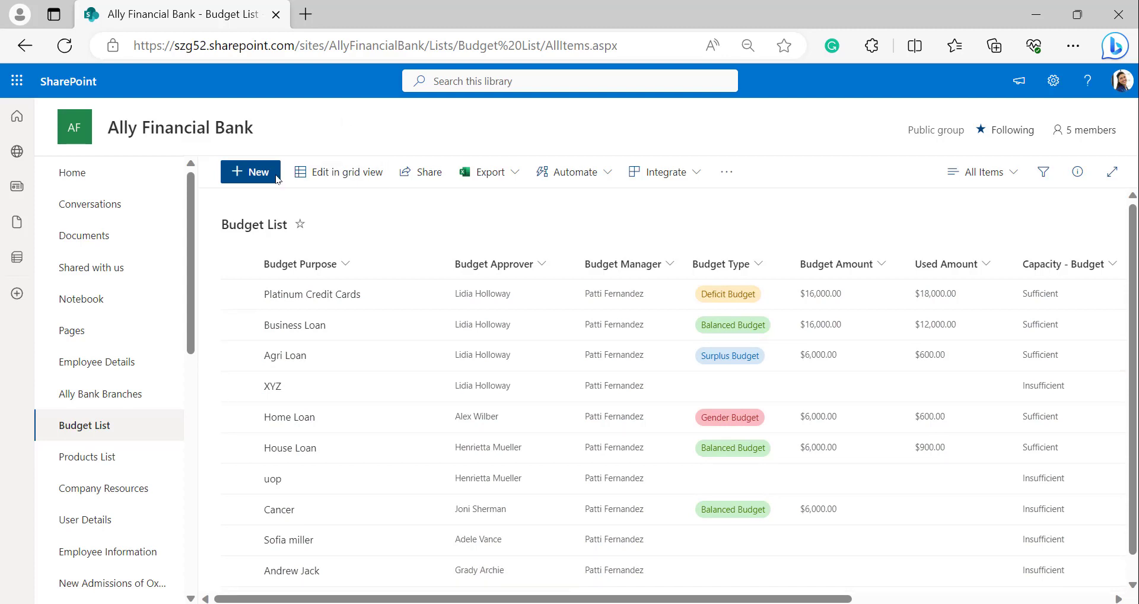
click(536, 45)
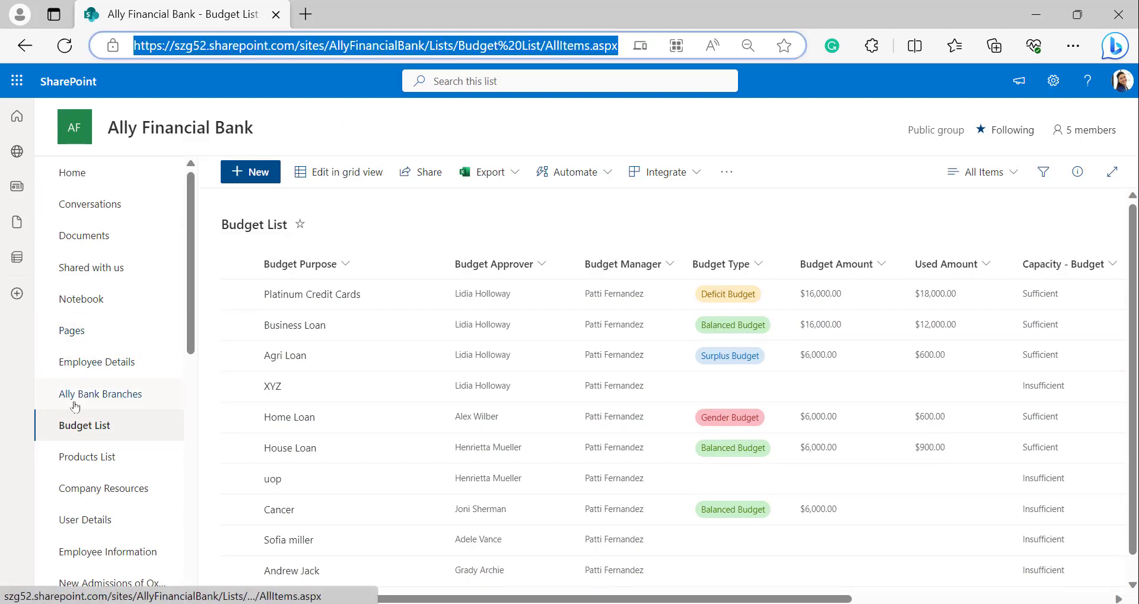
click(86, 236)
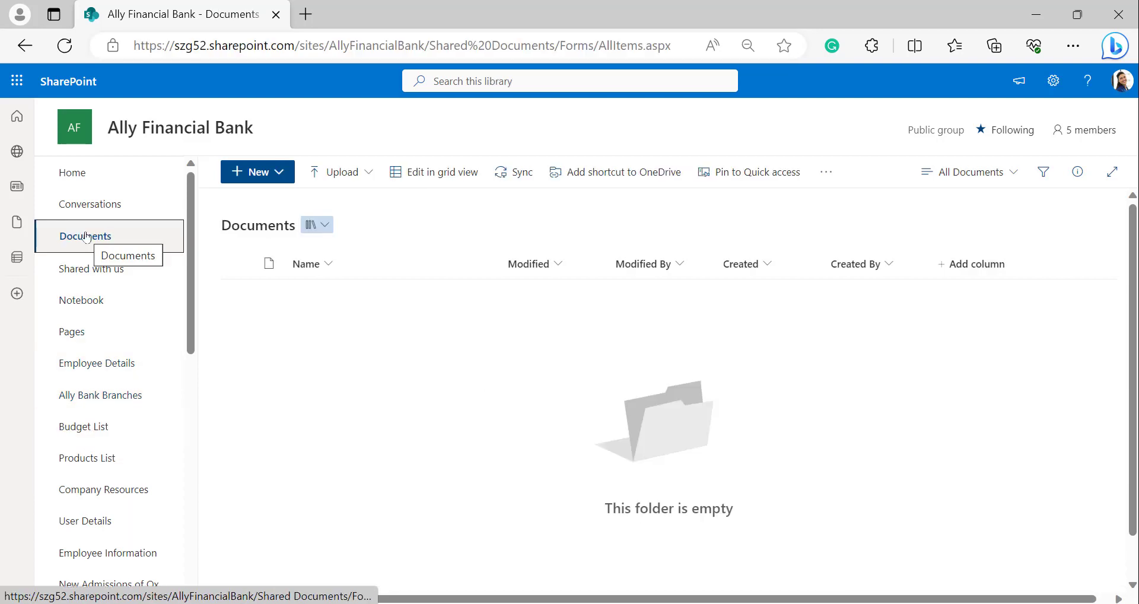
Create a link item named Budget List in Documents, pointing to the pasted Budget List page address
click(251, 172)
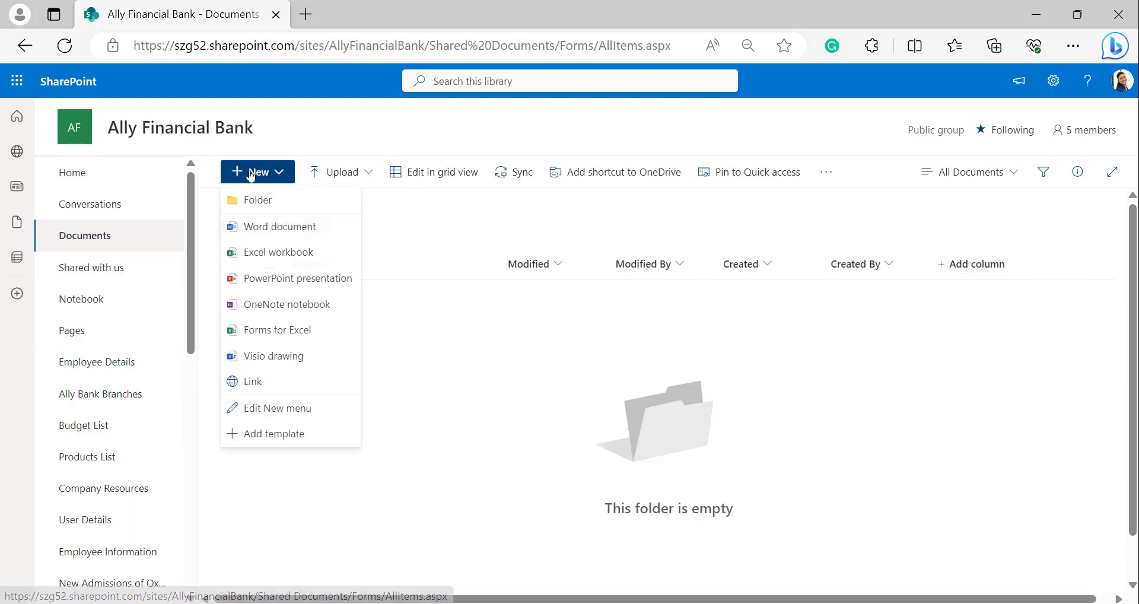
click(256, 388)
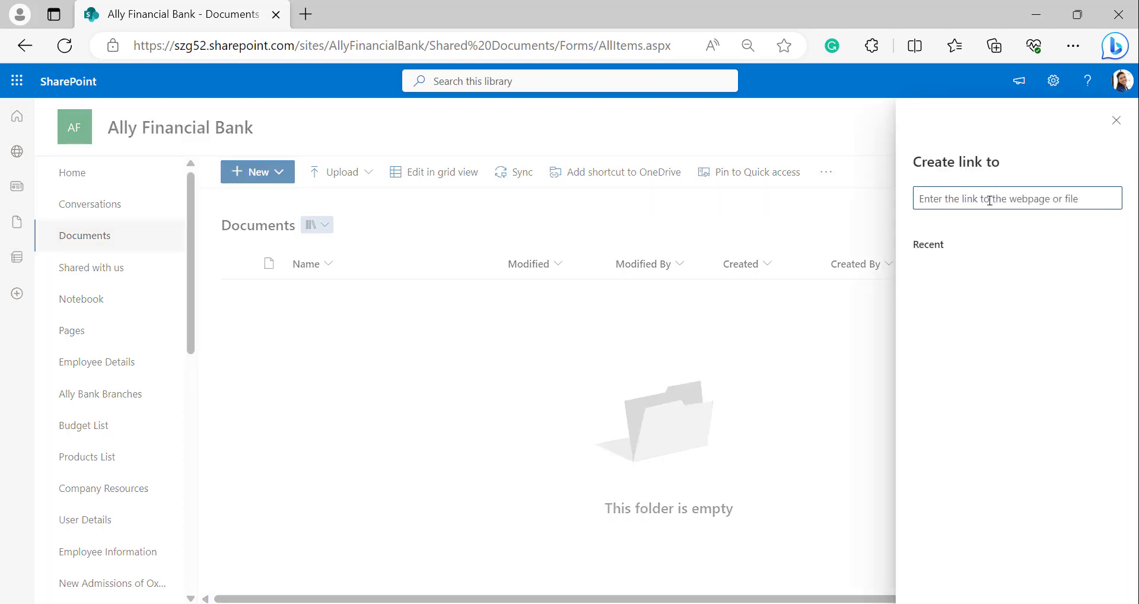
key(ctrl+v)
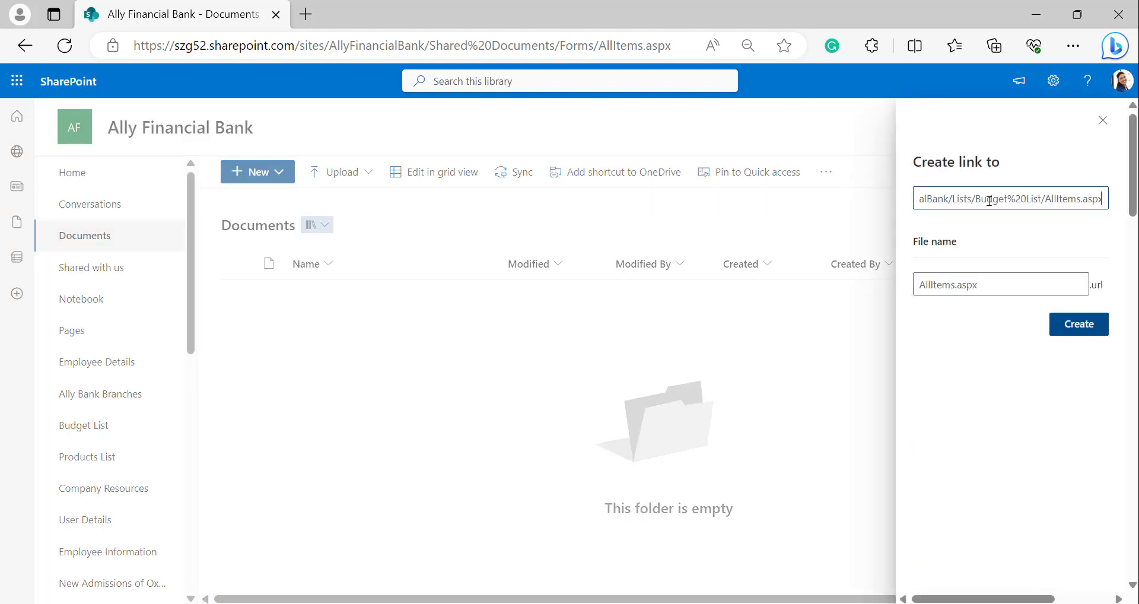
click(985, 289)
key(BackSpace)
key(BackSpace)
key(BackSpace)
key(BackSpace)
key(BackSpace)
key(BackSpace)
key(BackSpace)
key(BackSpace)
key(BackSpace)
key(BackSpace)
key(BackSpace)
key(BackSpace)
key(BackSpace)
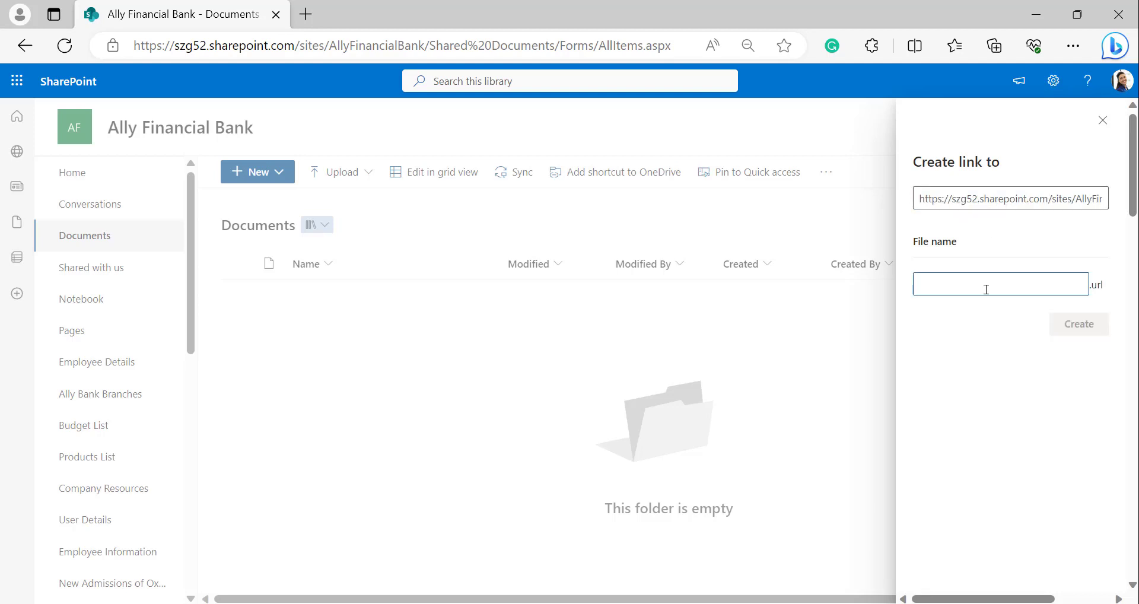
text(Budh)
key(BackSpace)
text(get List)
click(1080, 325)
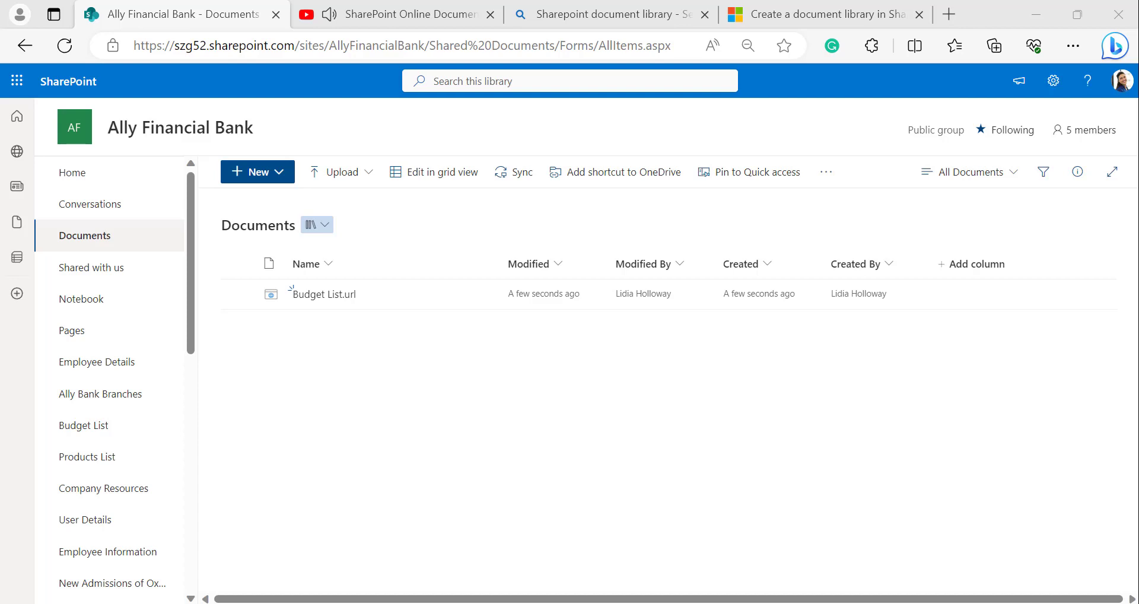
key(ctrl+Tab)
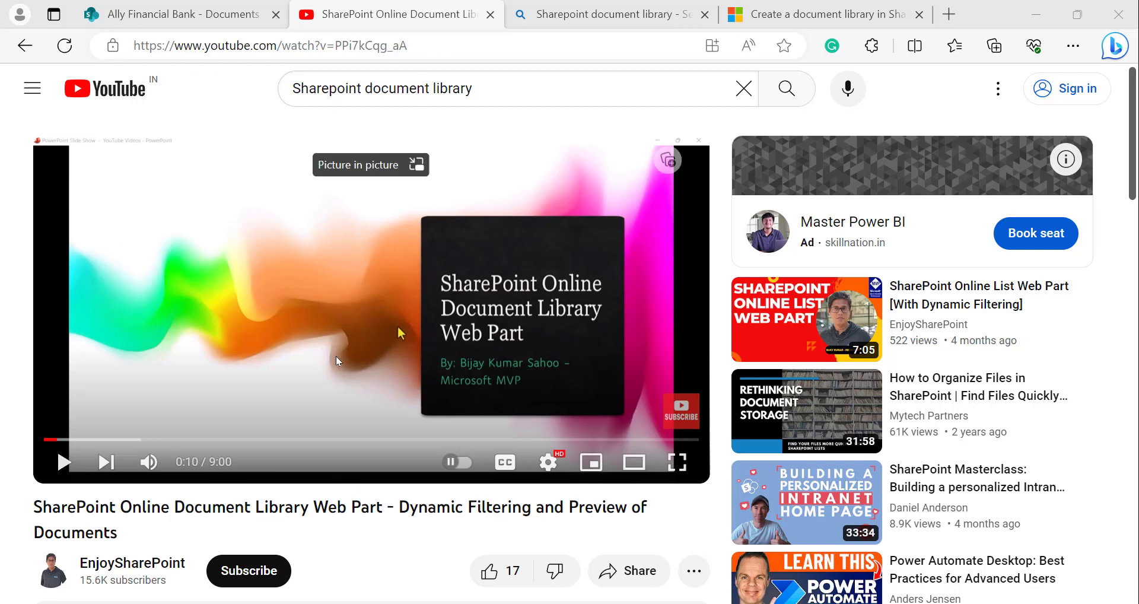
Copy the YouTube video's web address and return to the SharePoint Documents tab
drag(425, 46, 131, 55)
key(ctrl+c)
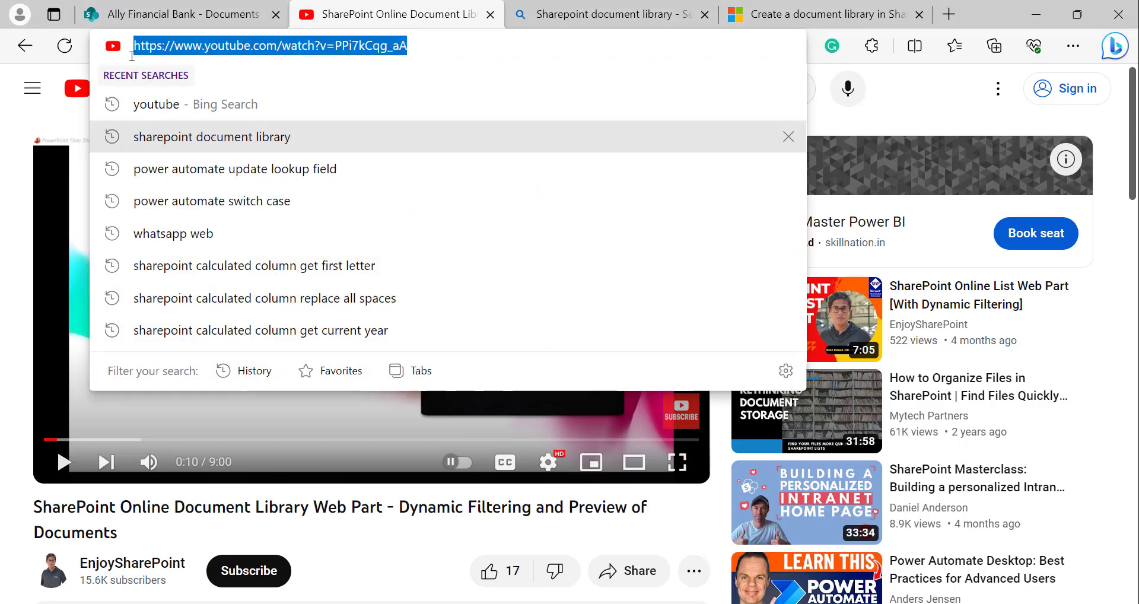
click(171, 13)
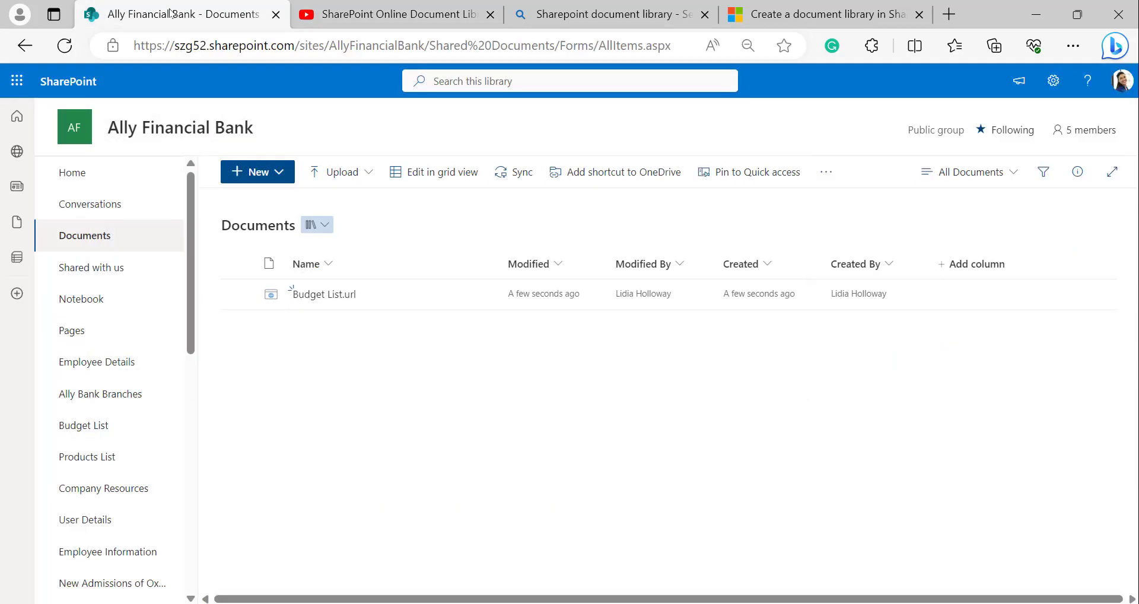
click(241, 171)
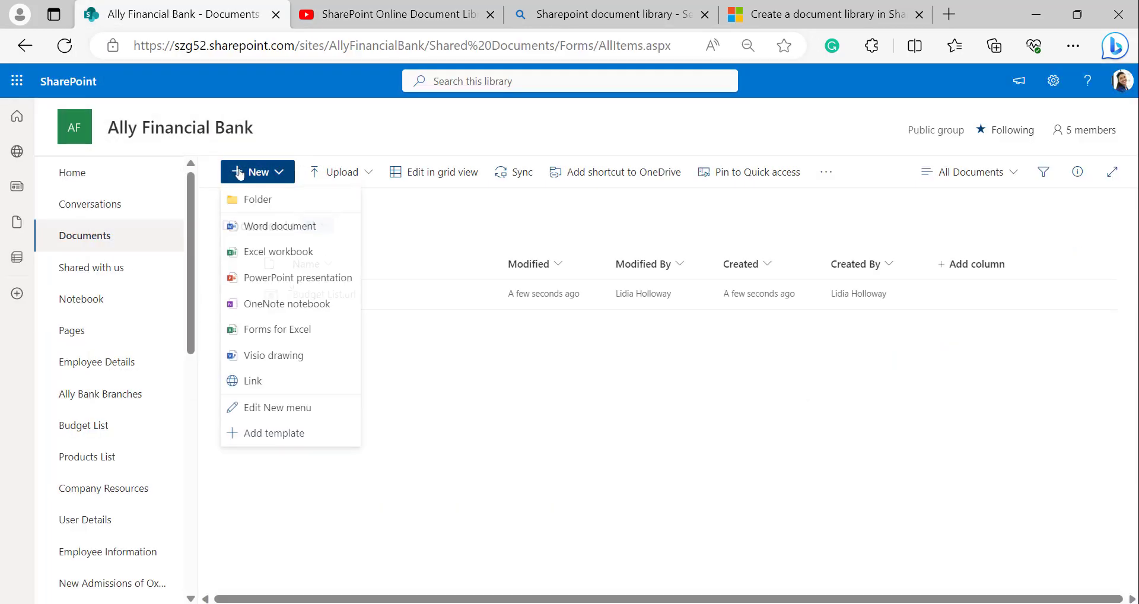
click(255, 382)
key(ctrl+v)
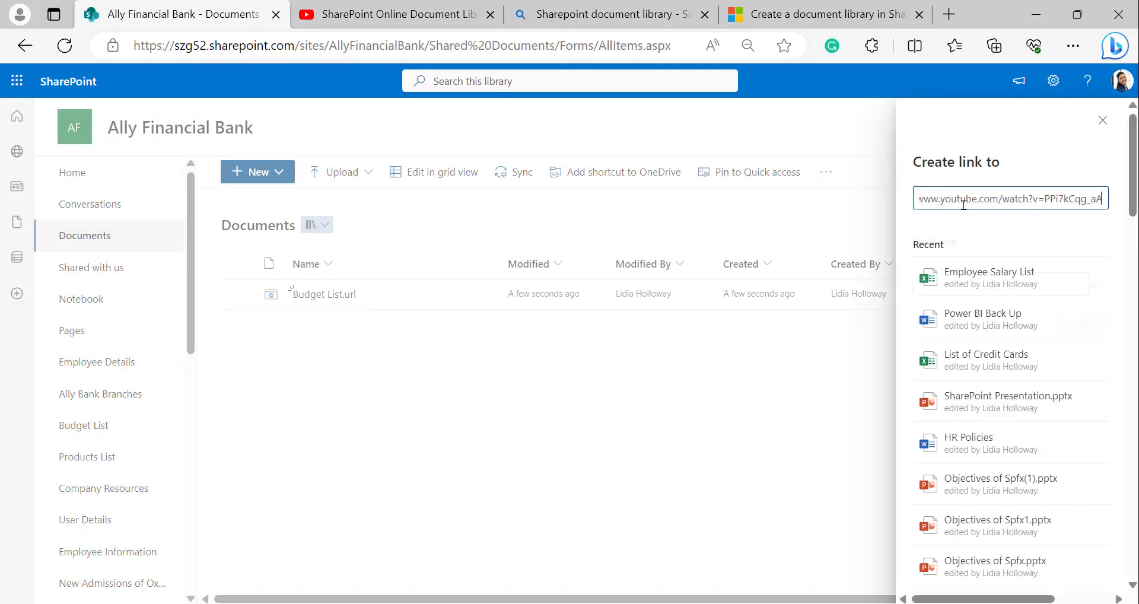
click(1010, 285)
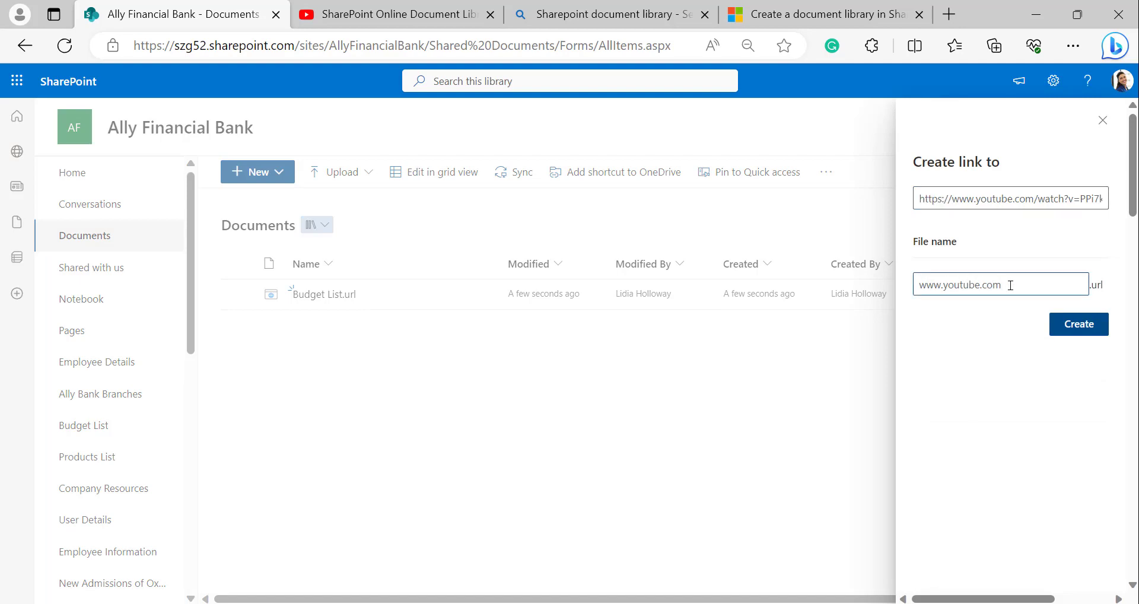
click(1089, 325)
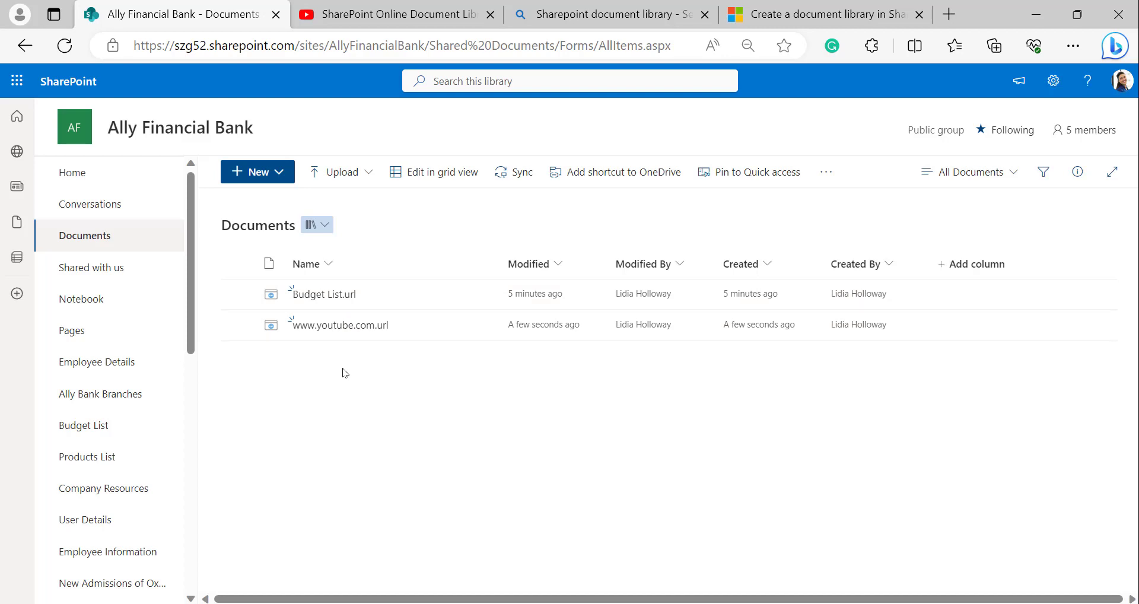
click(832, 15)
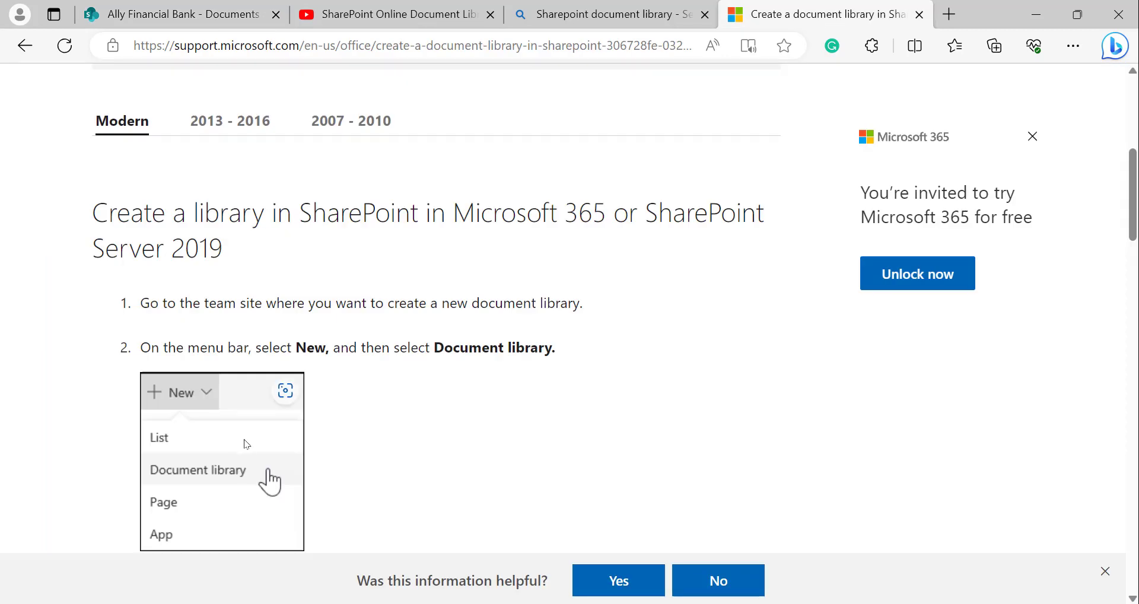
Copy the image link of the support article's New-menu screenshot and go back to SharePoint
right_click(244, 443)
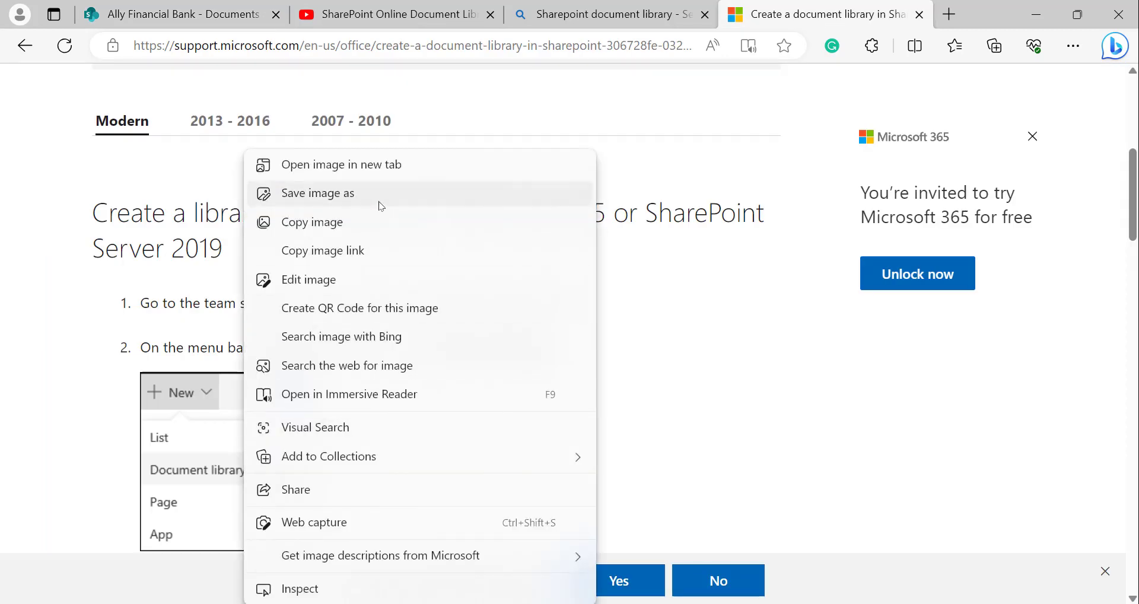
click(351, 254)
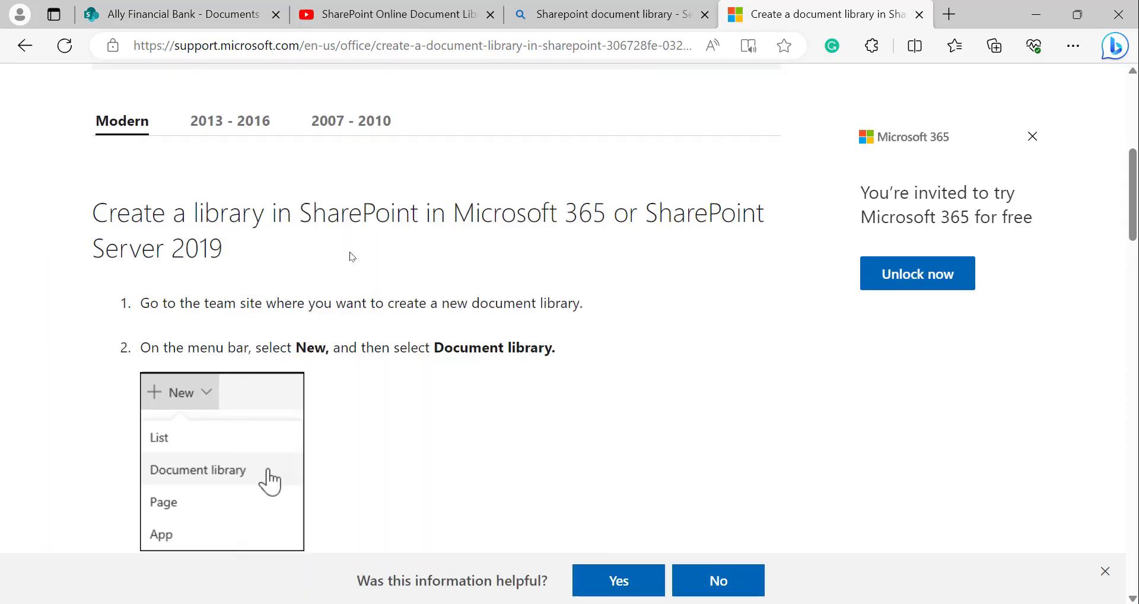
click(195, 9)
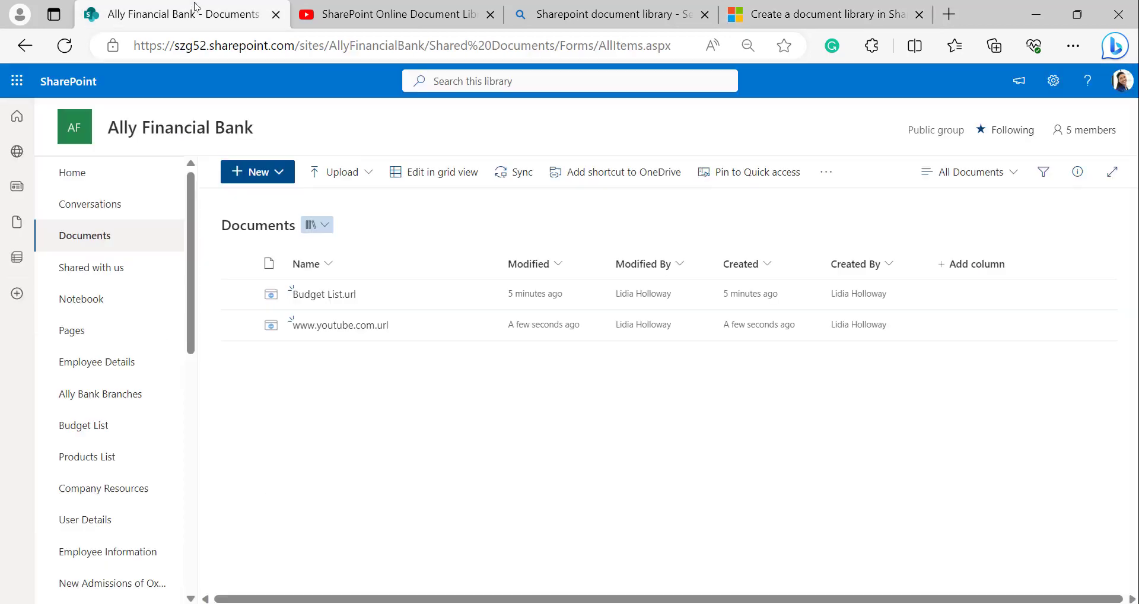
Create a link item named SharePoint Document library Image pointing to the screenshot's address
click(253, 173)
click(246, 384)
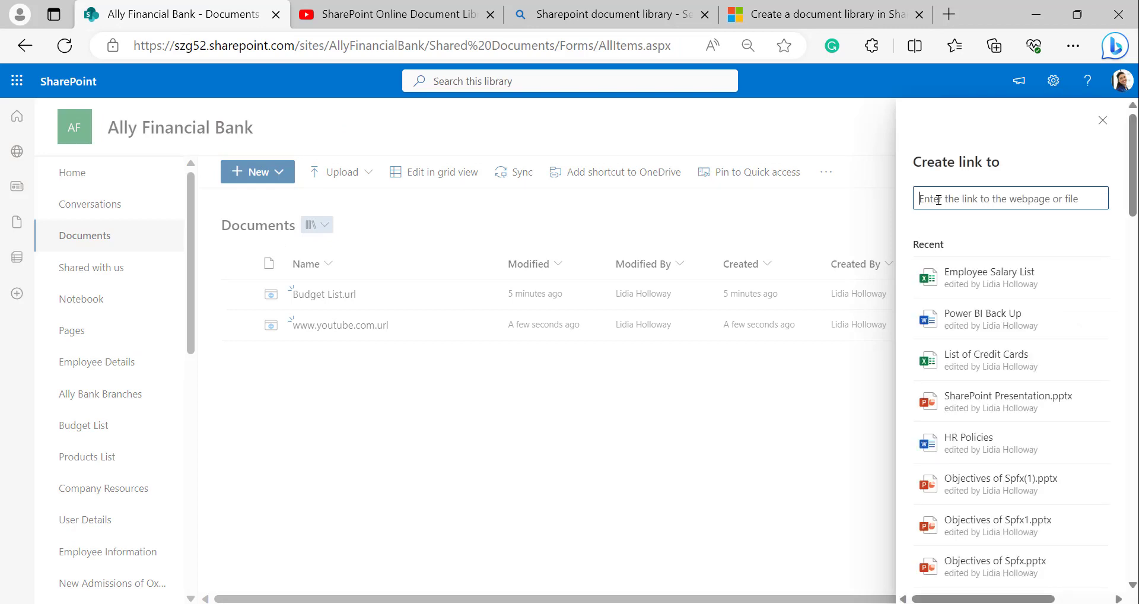
key(ctrl+v)
triple_click(966, 290)
key(BackSpace)
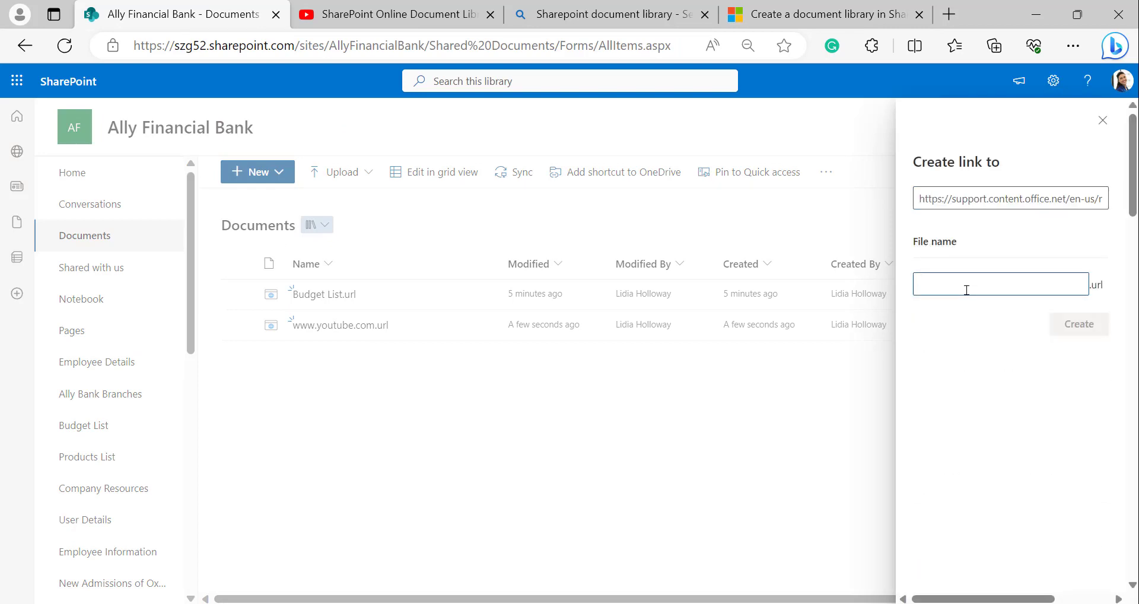
key(ctrl+v)
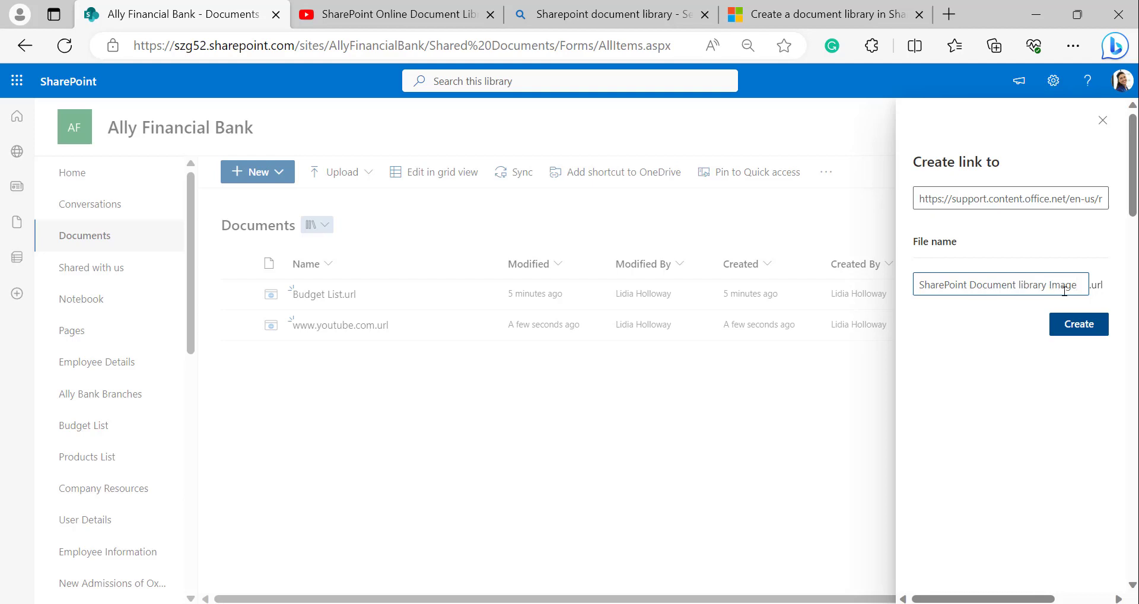
click(1083, 327)
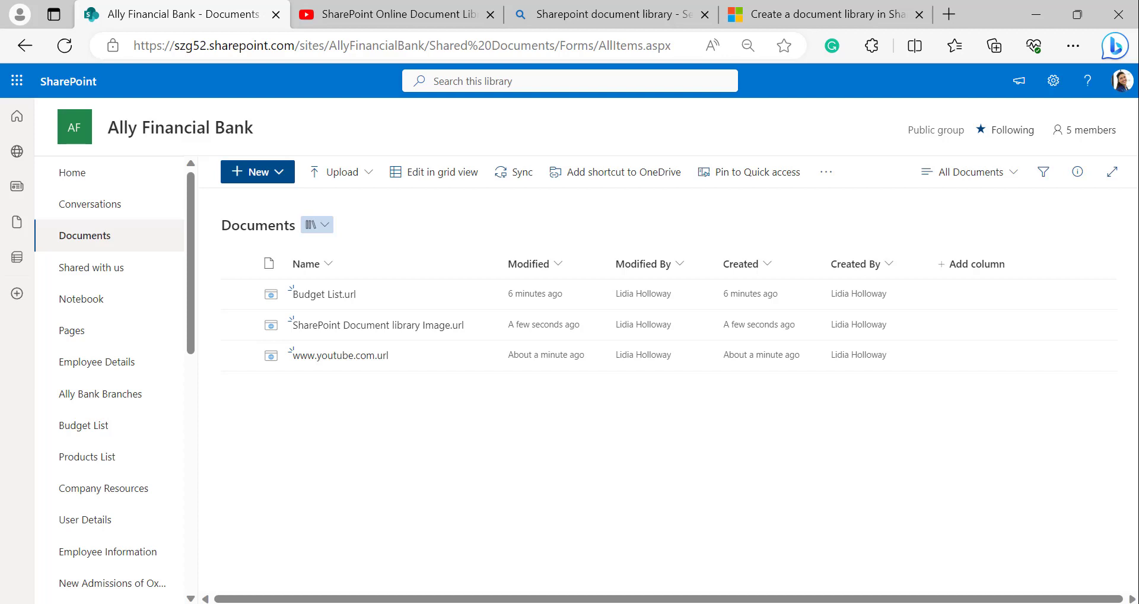
mouse_move(319, 297)
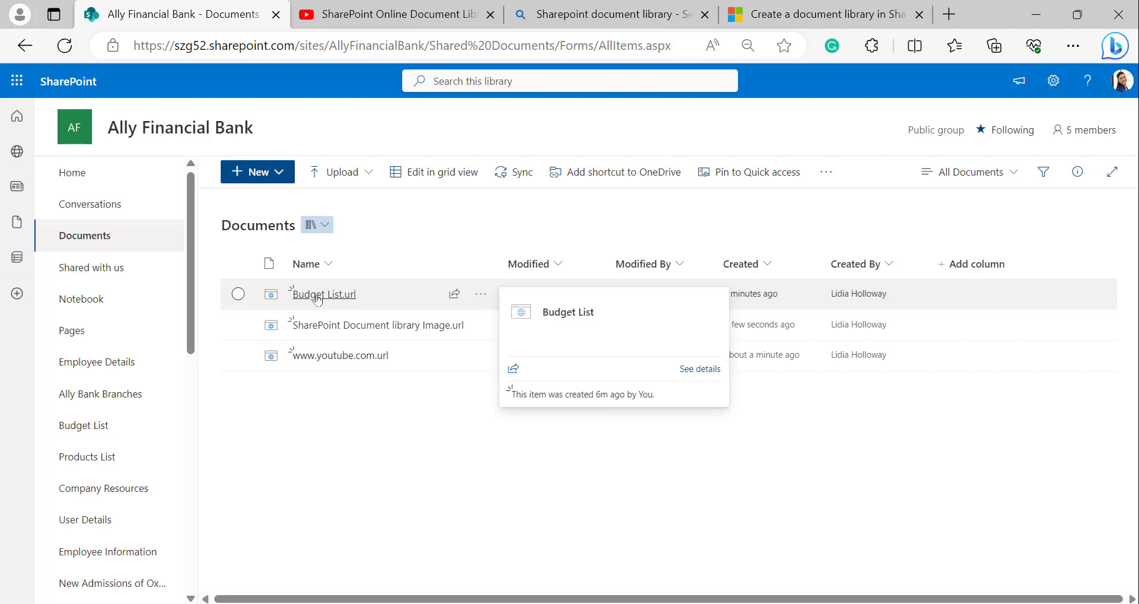
click(317, 296)
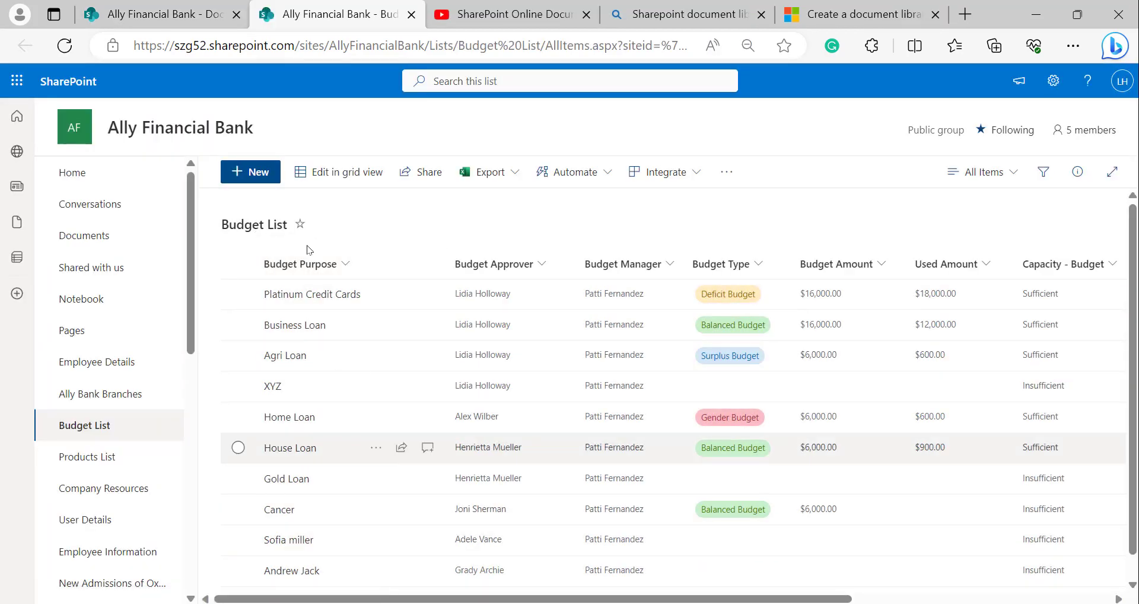
click(159, 15)
click(336, 355)
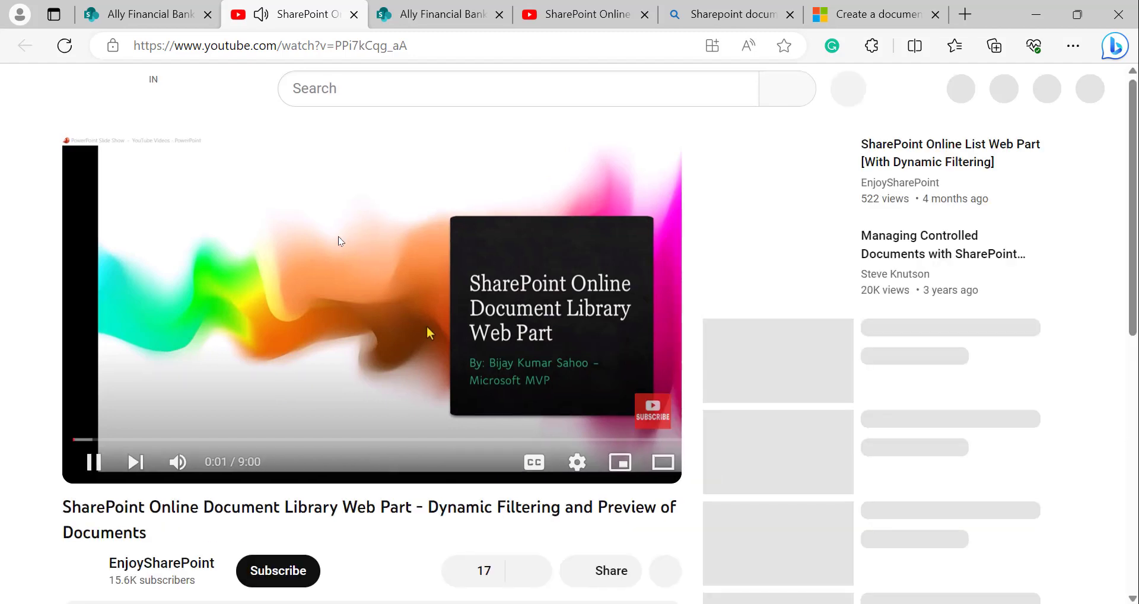
key(ctrl+w)
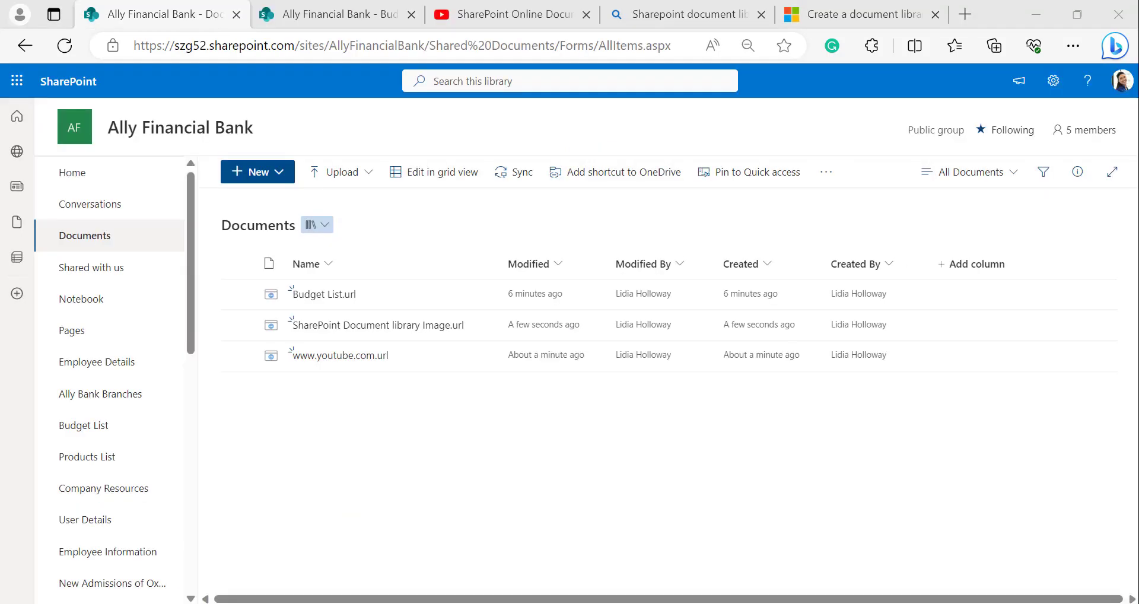